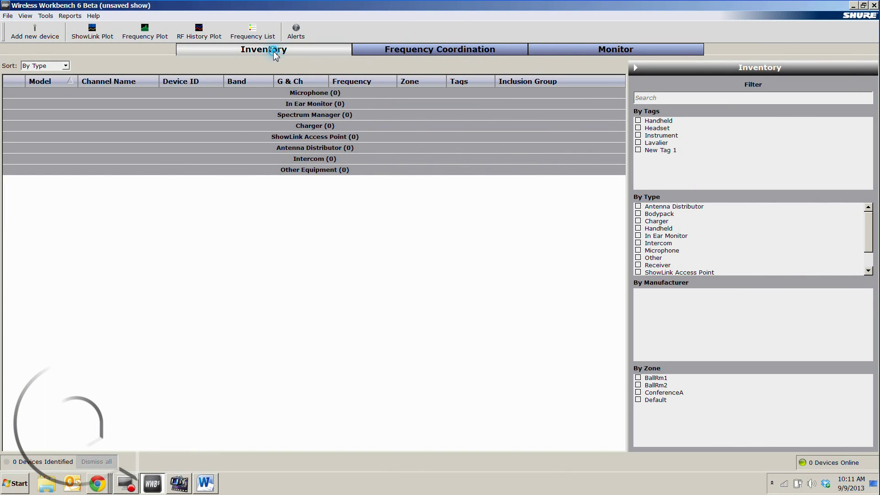
Step: Add two Shure ULXD4Q G50 devices with 2 backup frequencies and High Density off
click(45, 36)
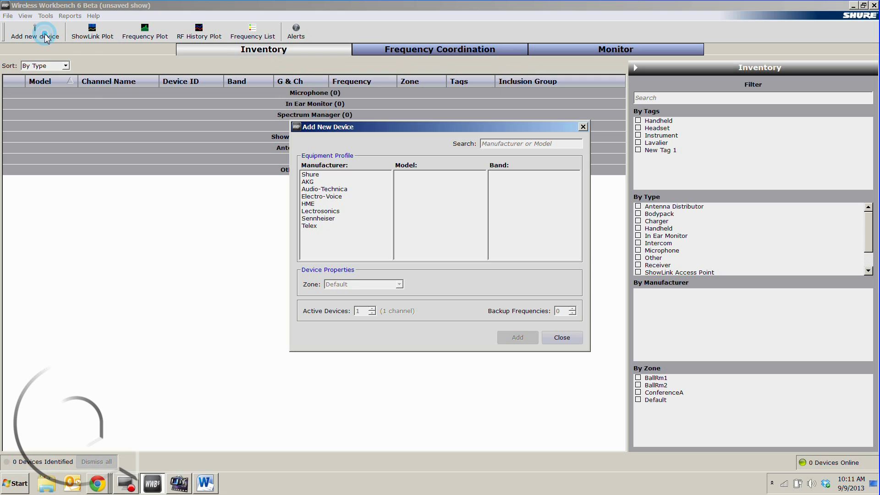
click(314, 176)
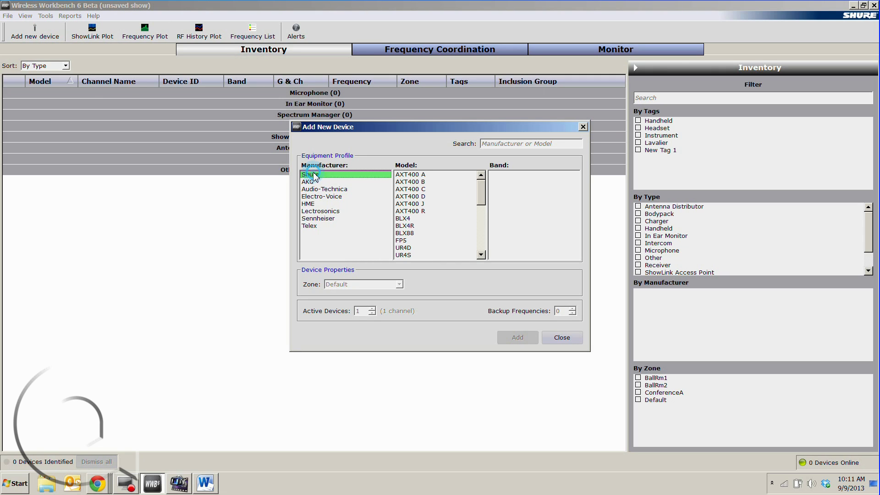
click(482, 236)
click(418, 234)
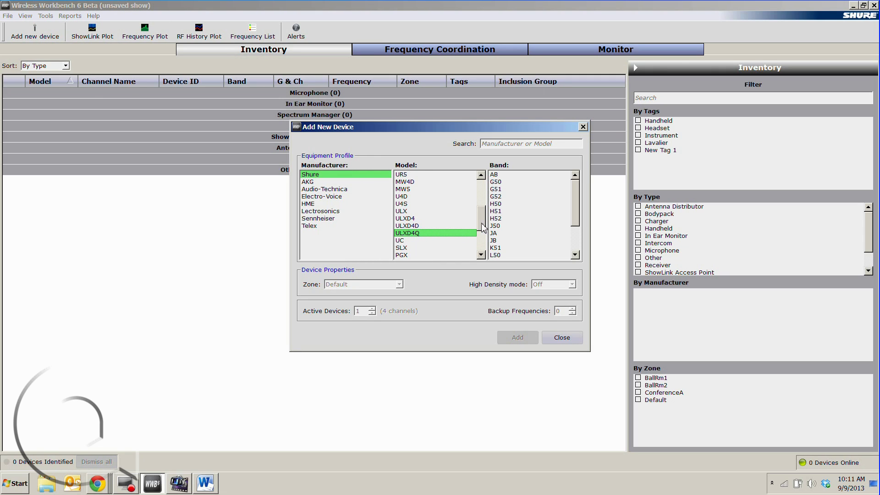
click(498, 183)
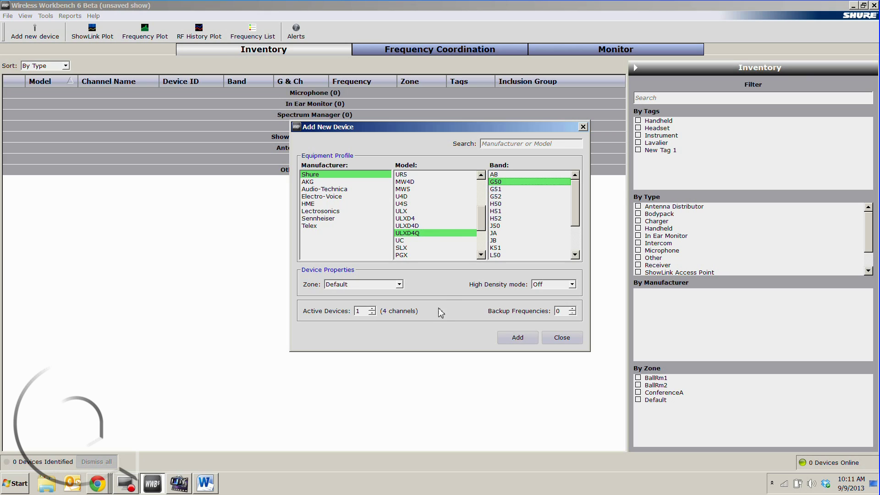
click(372, 309)
click(572, 309)
click(573, 309)
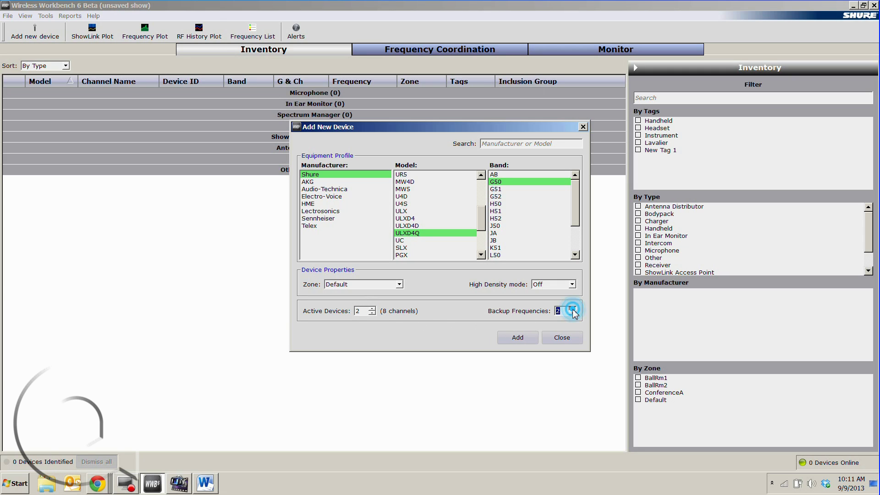
click(563, 286)
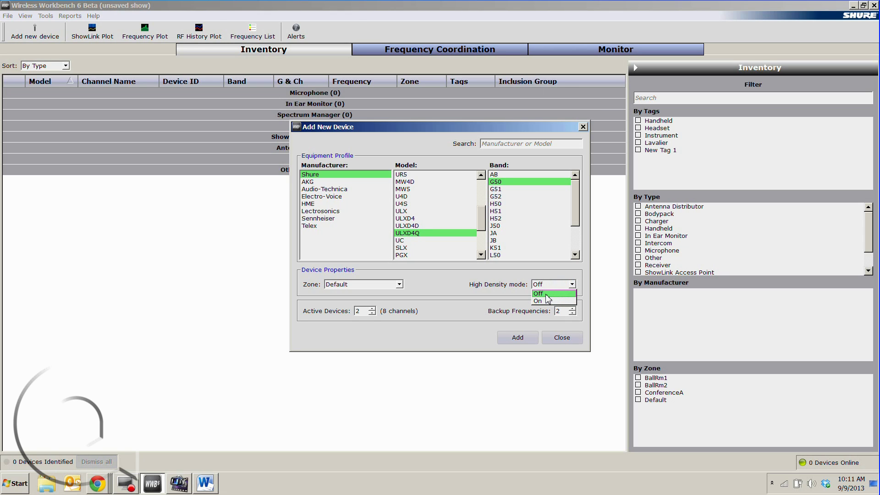
click(544, 295)
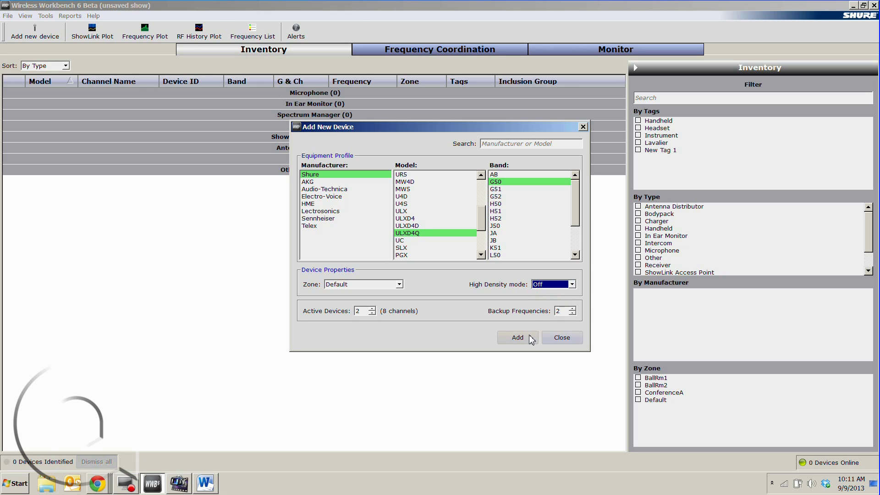
click(527, 338)
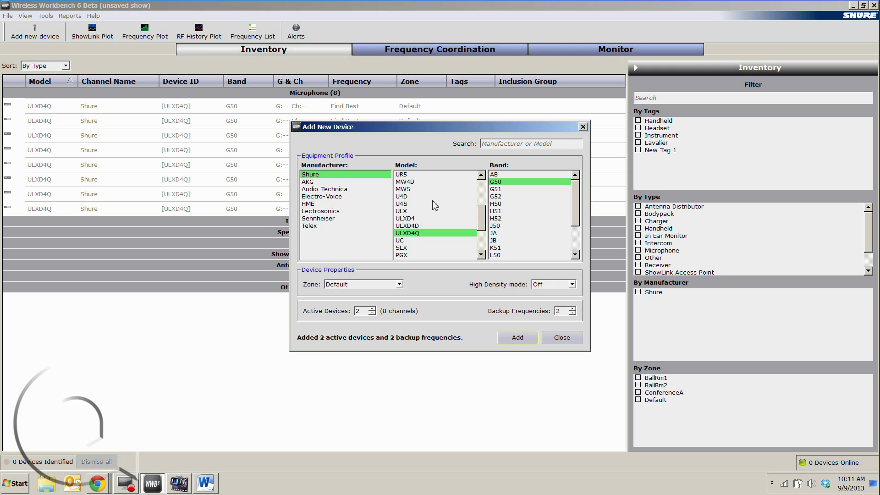
Step: Add an Audio-Technica 3000 band E channel, then close the add-device window
click(401, 198)
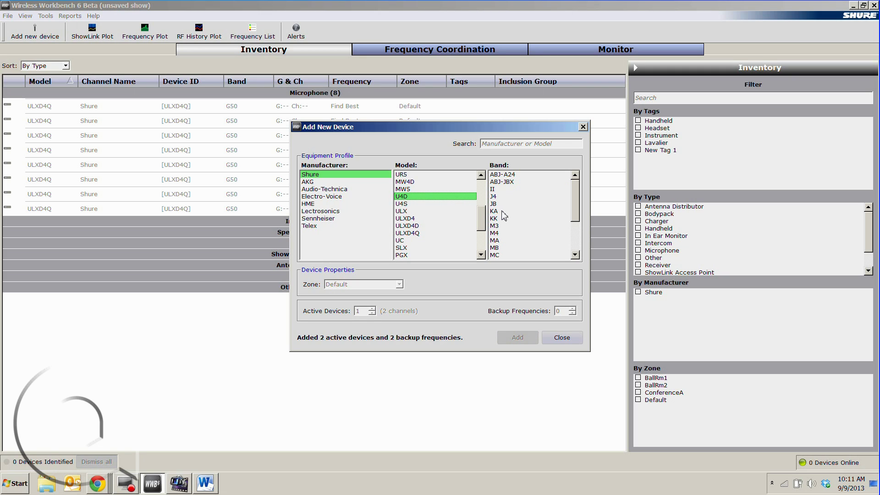
click(405, 175)
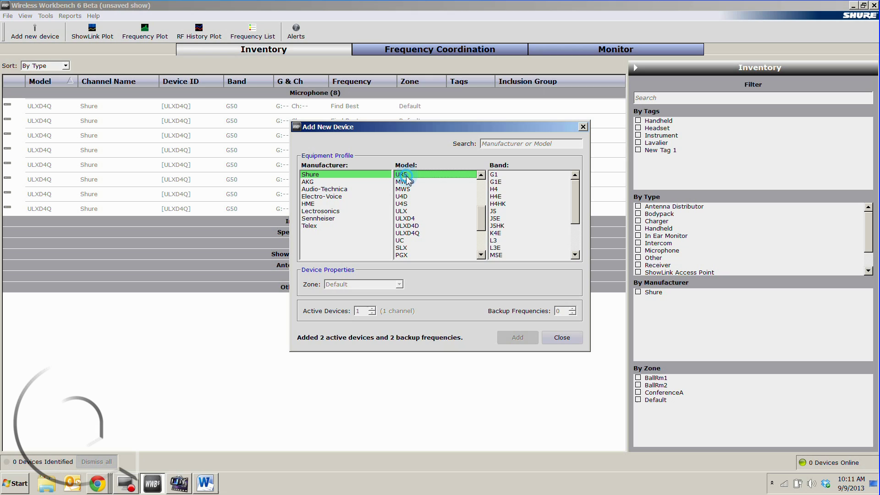
click(411, 248)
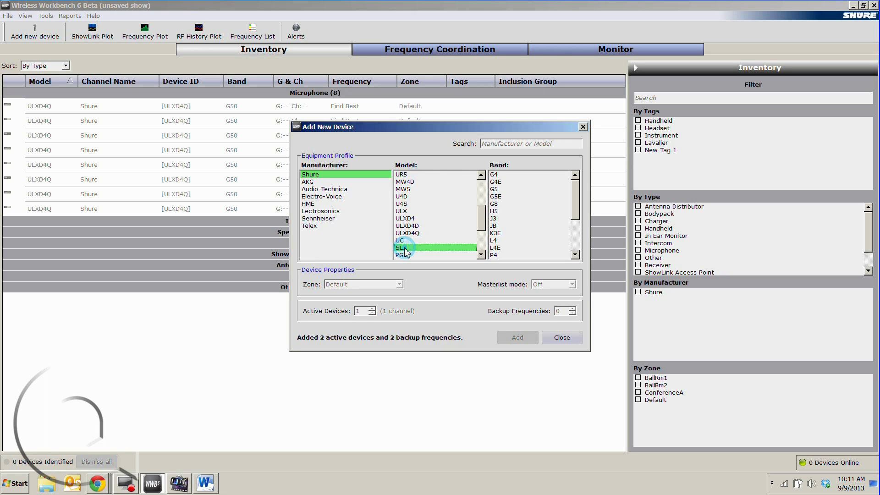
click(330, 189)
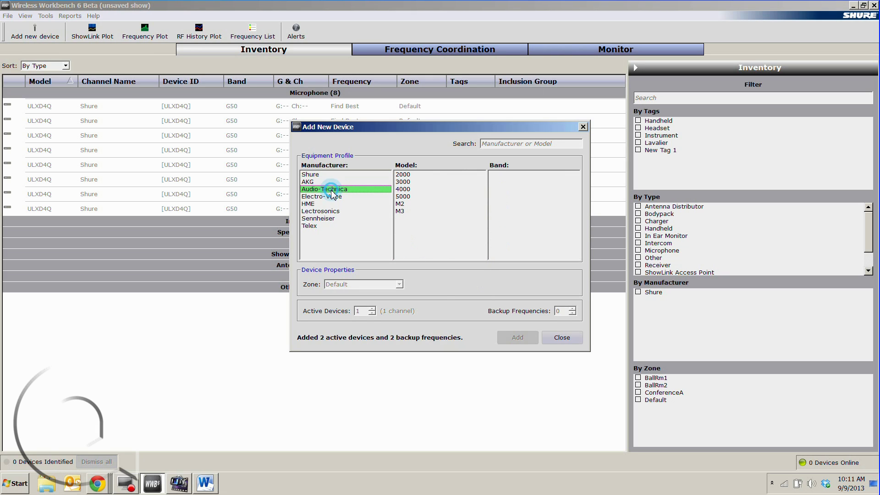
click(405, 181)
click(492, 190)
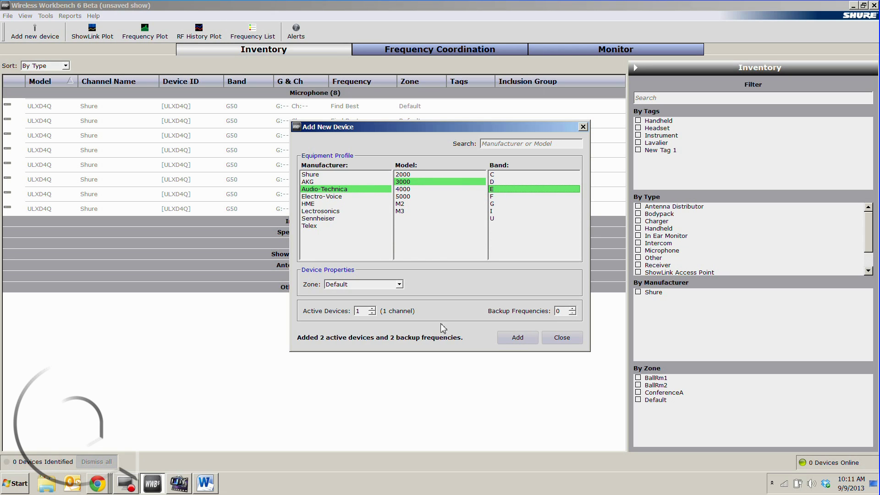
click(517, 338)
click(565, 337)
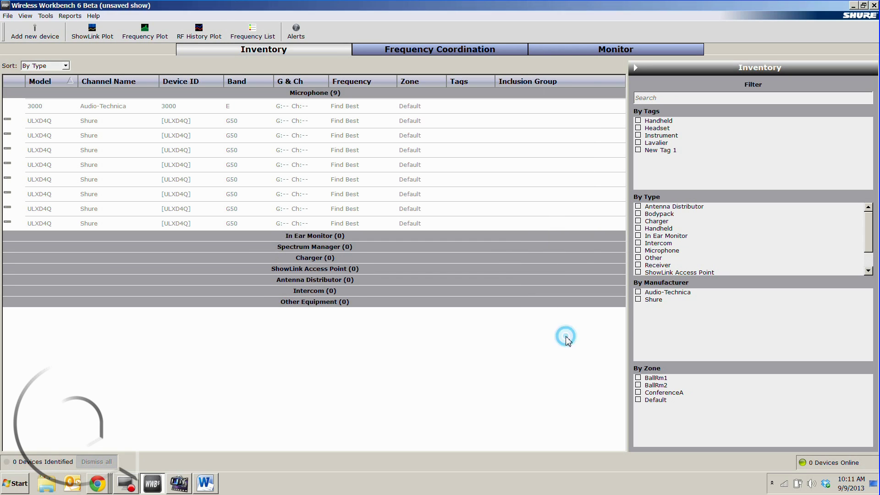
Step: Name the Audio-Technica channel MC and the first ULXD4Q channel CEO
click(193, 329)
double_click(123, 110)
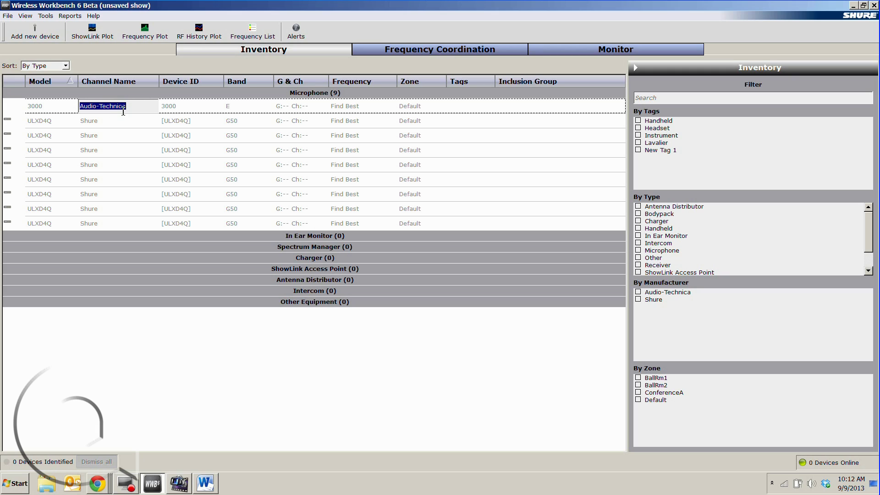
text(MC)
double_click(105, 121)
text(CEO)
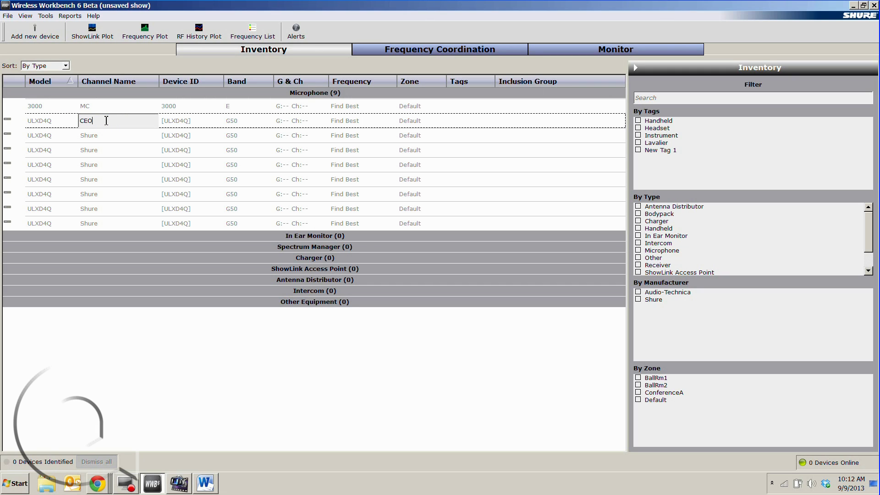
key(Return)
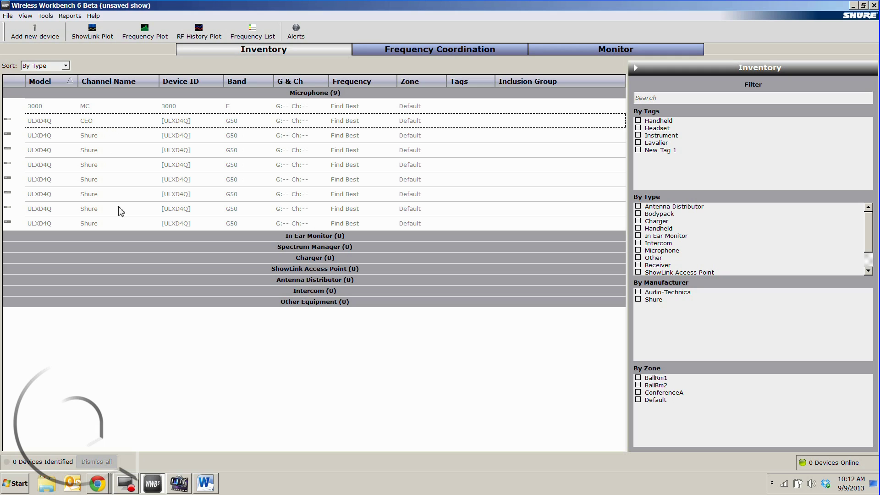
Step: Set the ULXD4Q device IDs to ULXD4Q1 and ULXD4Q2
click(191, 123)
click(192, 122)
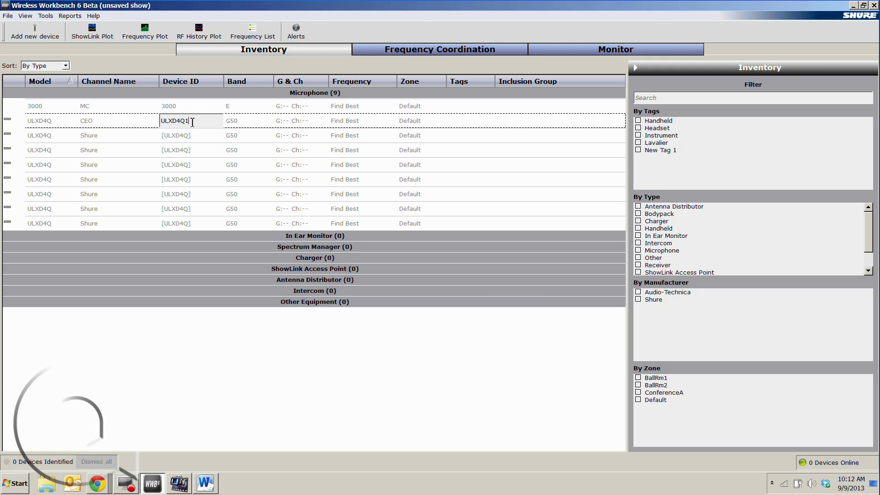
text(1)
click(195, 179)
click(194, 180)
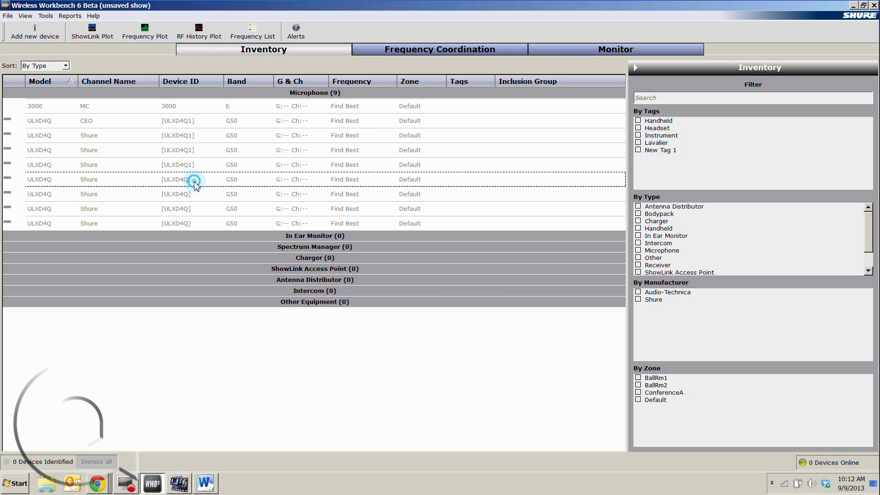
click(194, 179)
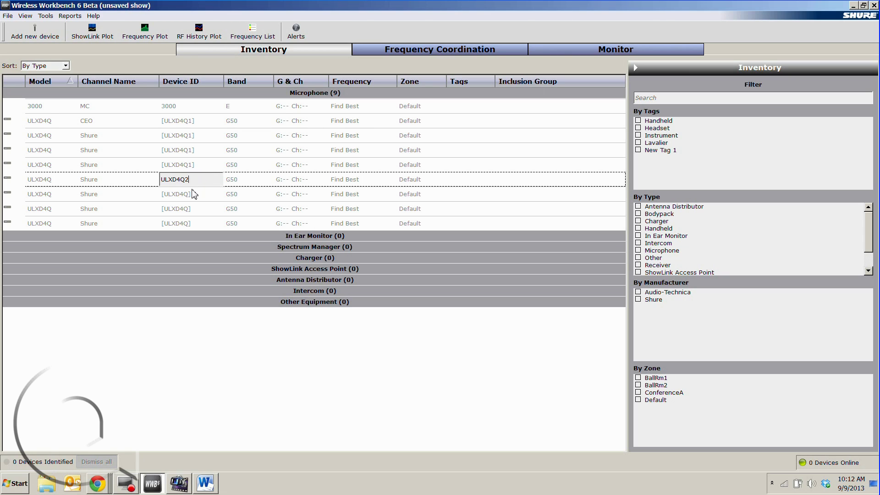
click(194, 194)
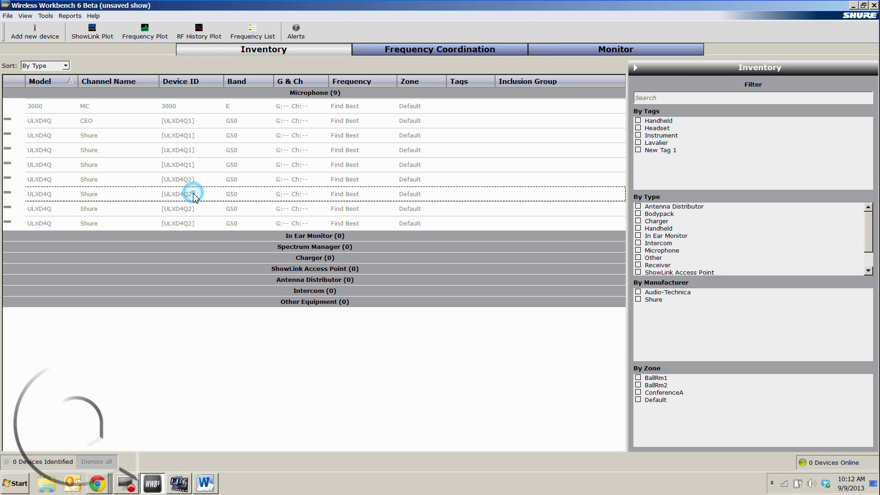
Step: Assign the MC channel group G:01 Ch:05 and frequency 803.425 MHz
click(304, 109)
click(304, 108)
click(306, 109)
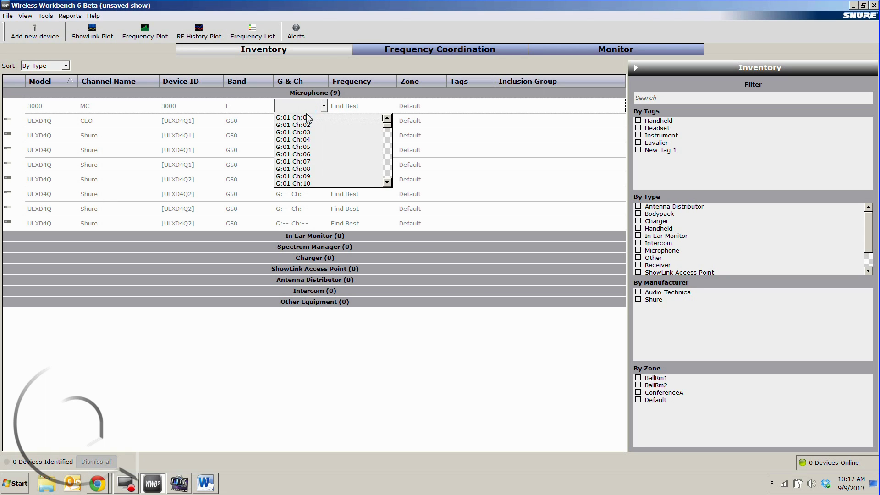
click(303, 146)
click(358, 106)
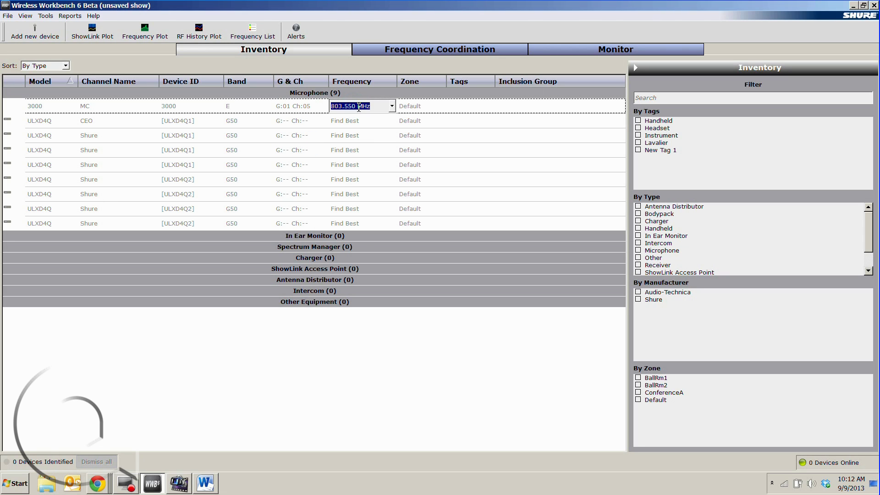
click(391, 106)
click(369, 147)
click(370, 150)
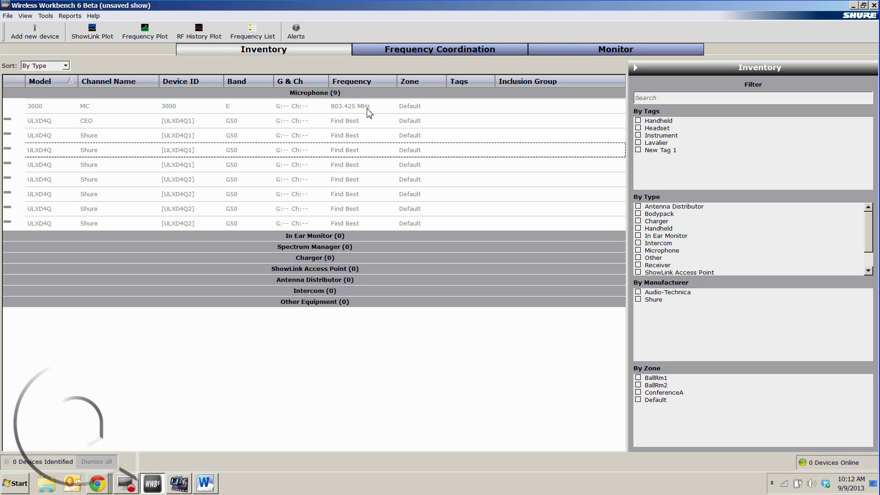
Step: Put the 3000 mic in ConferenceA, ULXD4Q1 channels in BallRm1, ULXD4Q2 channels in BallRm2
click(416, 110)
click(419, 106)
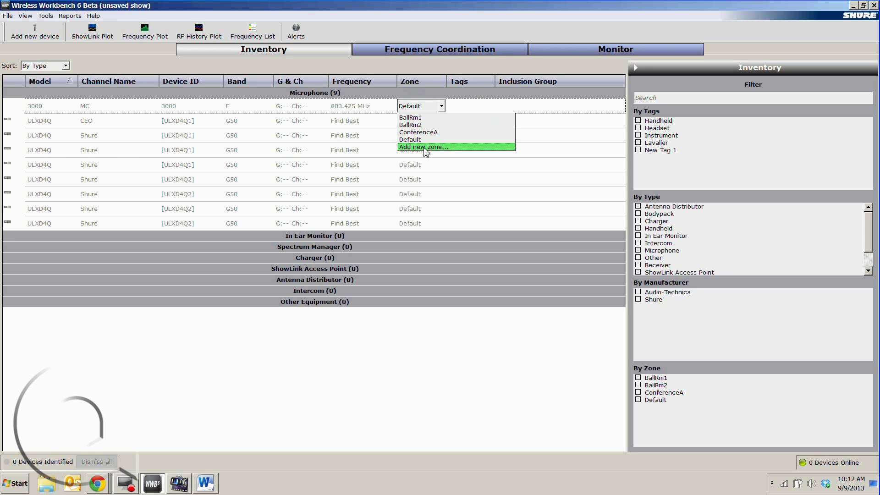
click(426, 132)
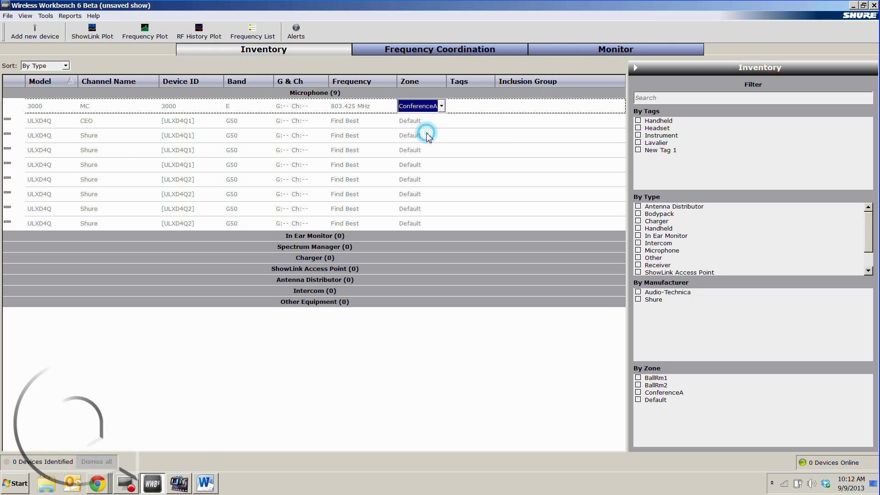
click(422, 122)
click(429, 121)
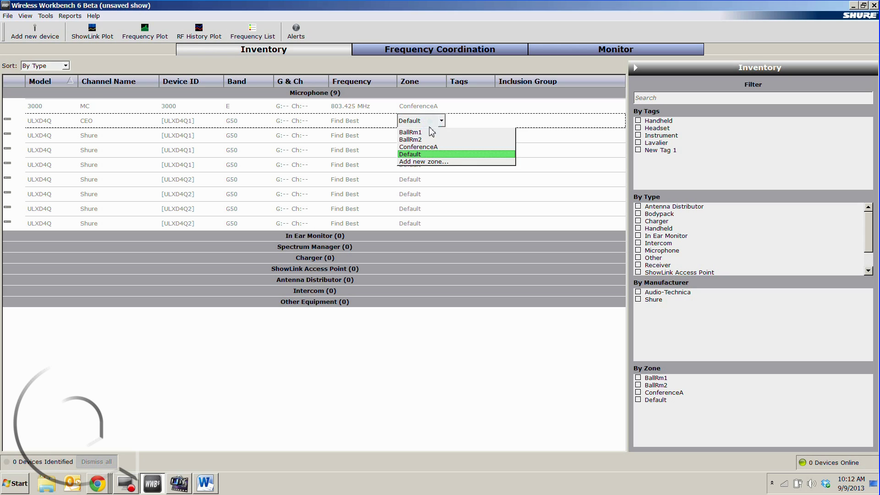
click(427, 132)
click(422, 179)
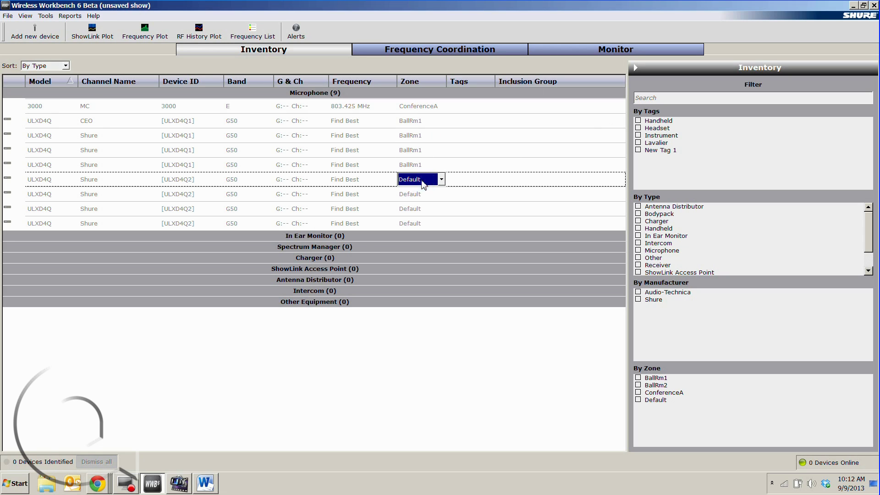
click(419, 179)
click(421, 197)
click(418, 195)
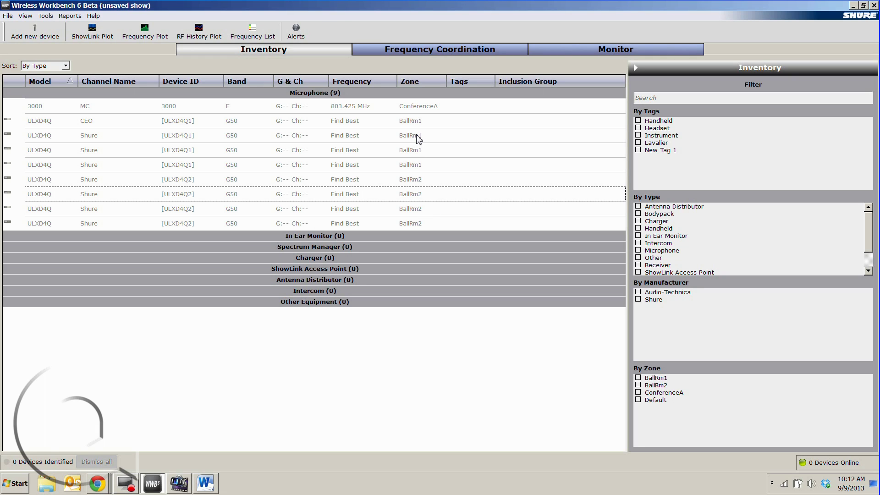
Step: Create a new tag and tag the 3000 mic as Handheld
double_click(458, 109)
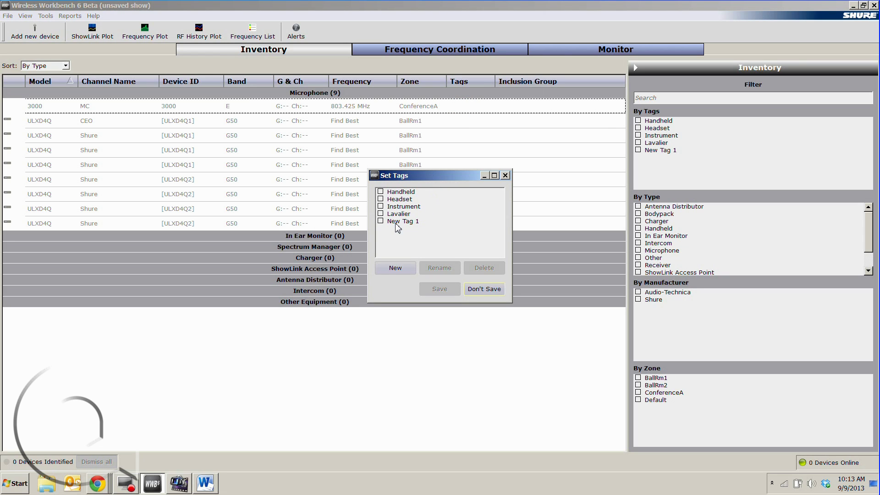
click(386, 268)
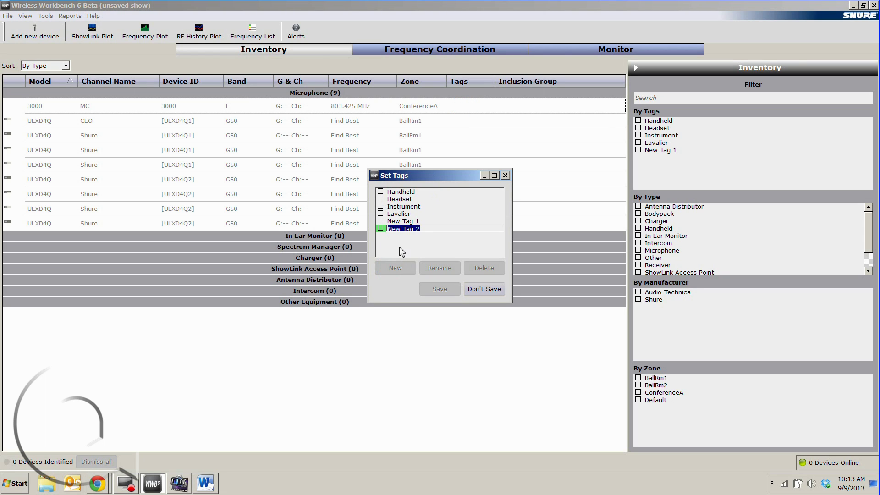
click(401, 246)
click(380, 192)
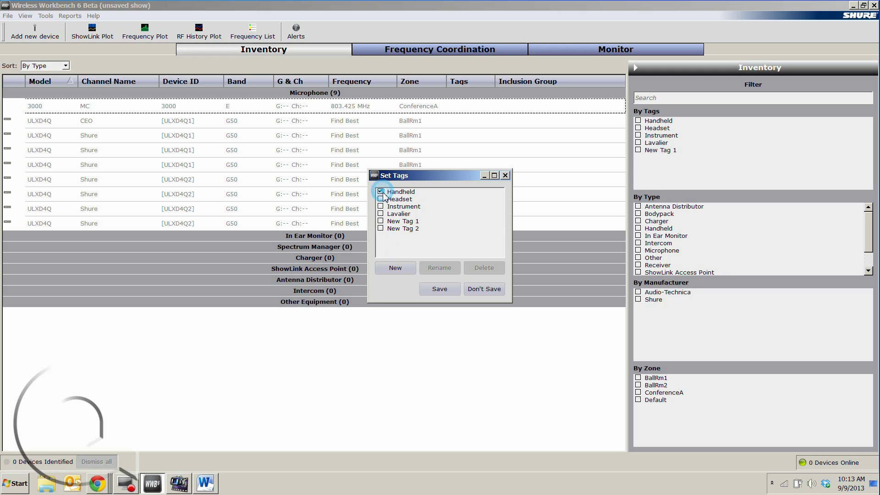
click(439, 289)
Step: Tag the CEO channel as Headset
double_click(458, 123)
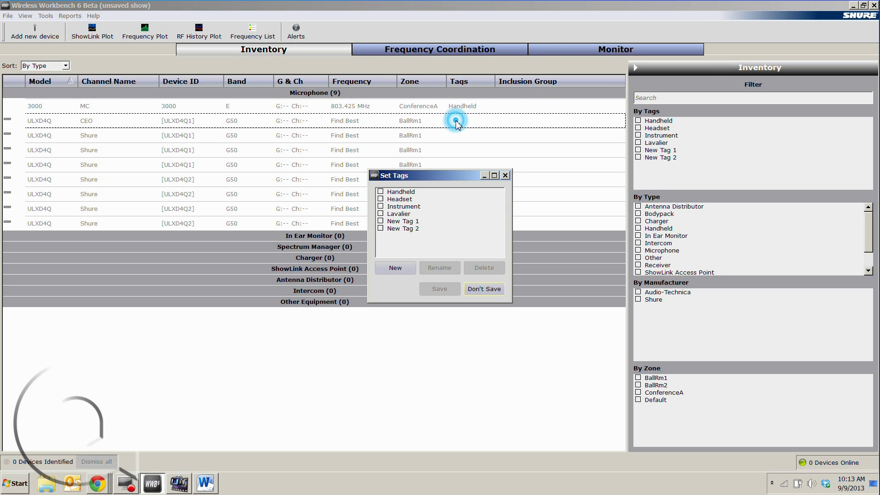
click(380, 199)
click(439, 289)
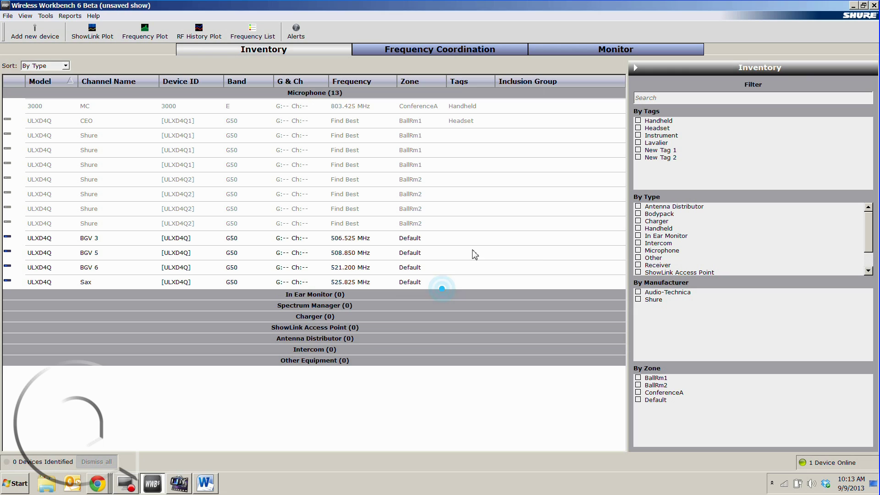
click(468, 149)
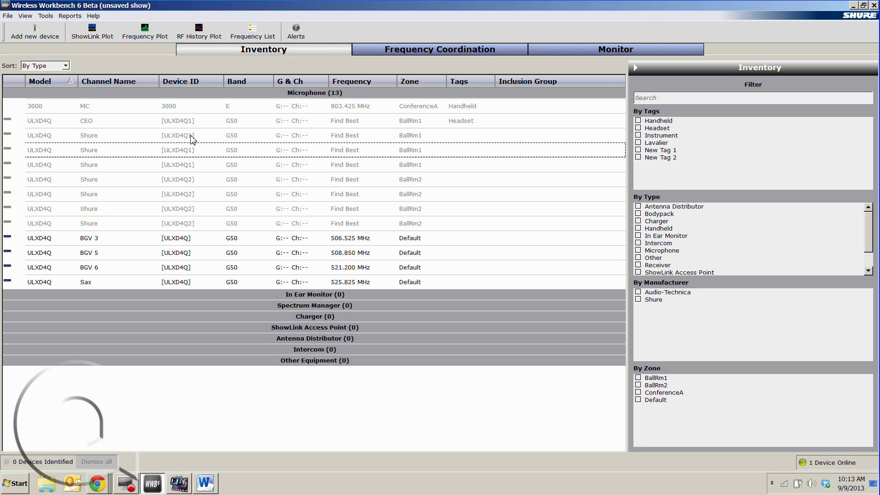
Step: Merge the offline ULXD4Q1 channels onto the online BGV 3 receiver, applying settings to all conflicts
click(45, 139)
click(50, 139)
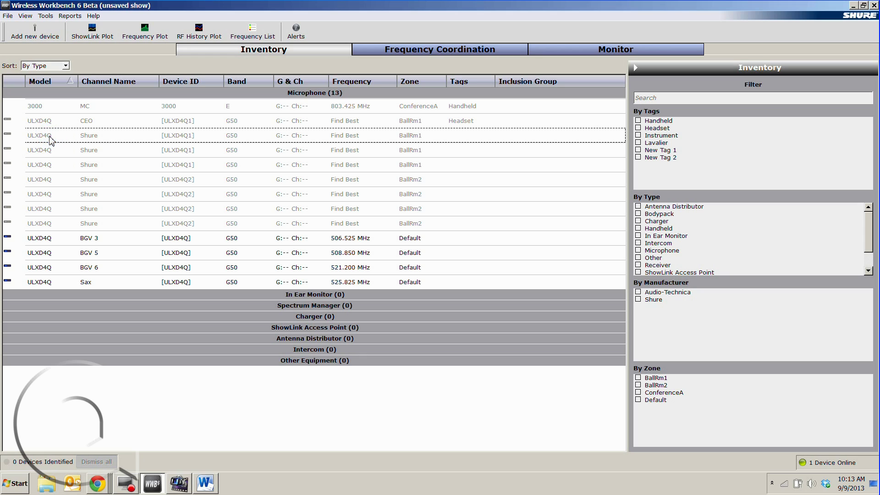
drag(50, 140, 61, 243)
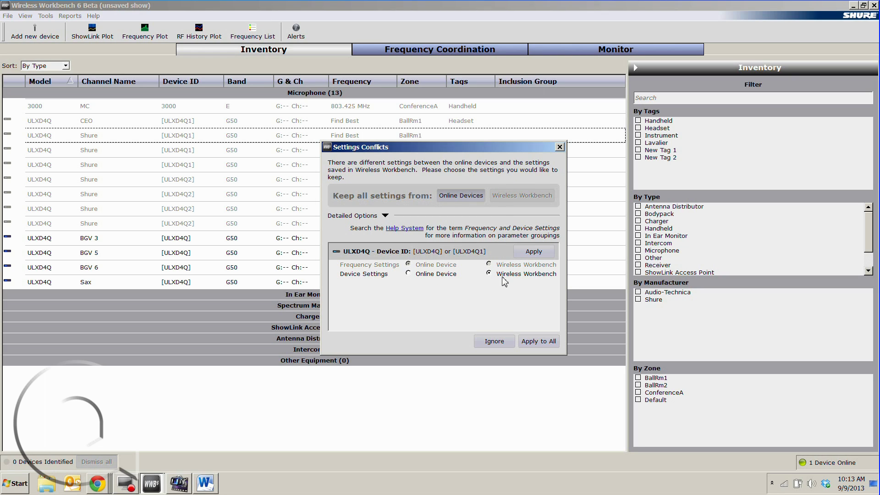
click(537, 341)
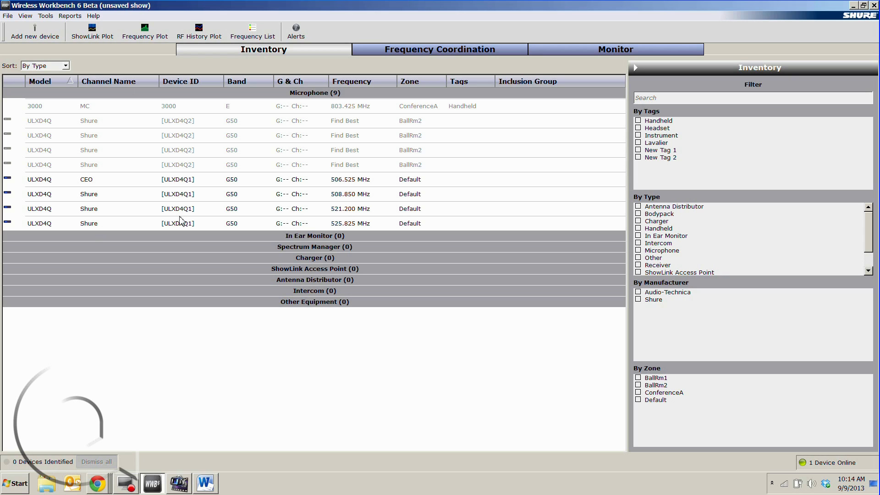
Step: Put the four merged channels in zone BallRm1
click(417, 183)
click(442, 180)
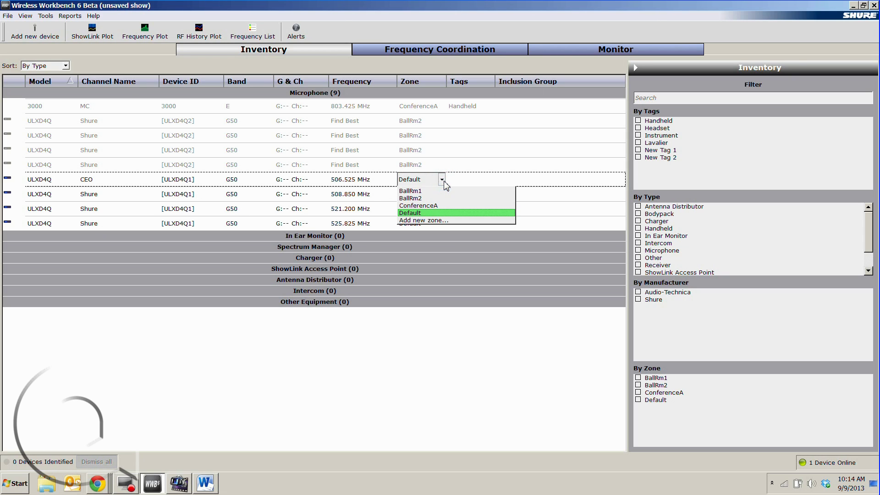
click(429, 191)
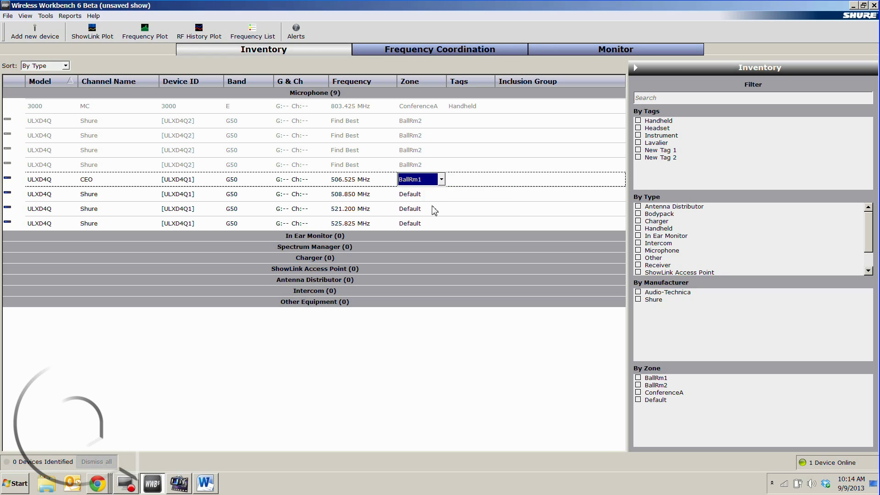
click(432, 211)
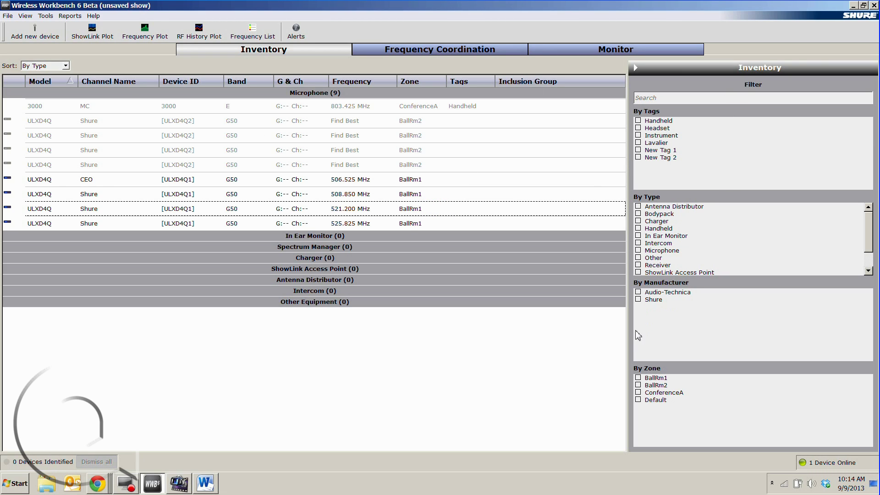
click(641, 378)
click(638, 377)
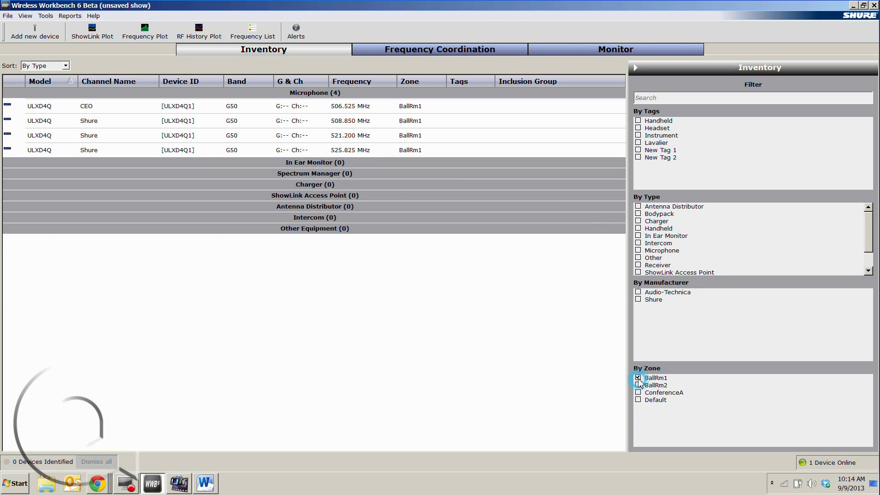
click(638, 300)
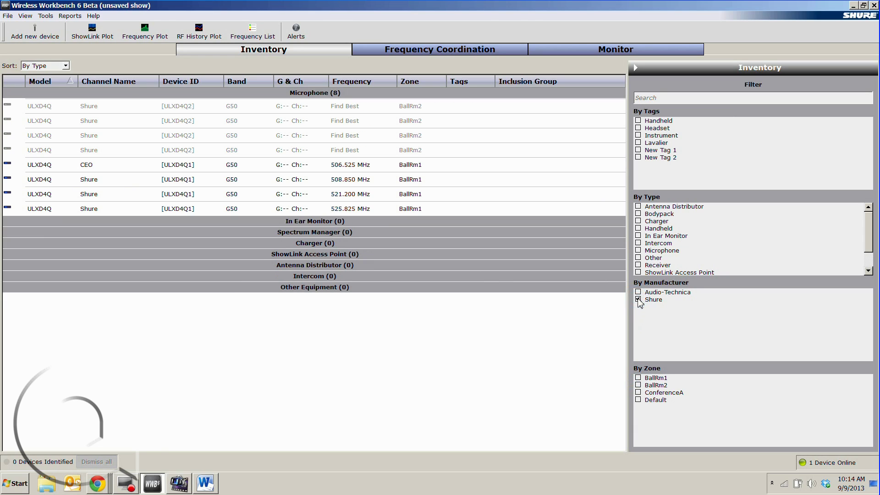
click(639, 300)
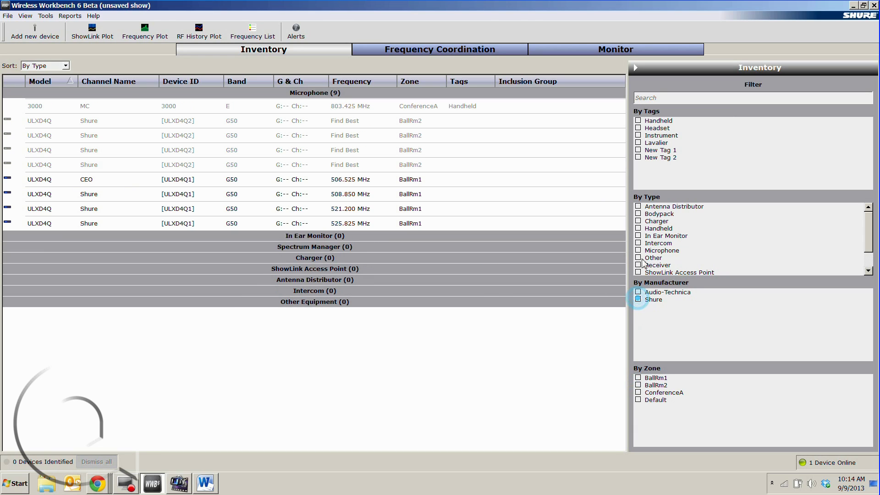
click(639, 121)
click(638, 121)
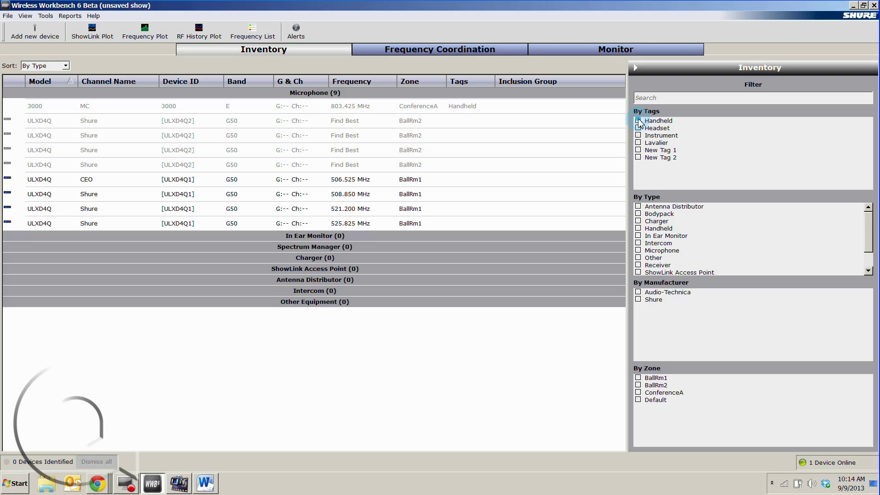